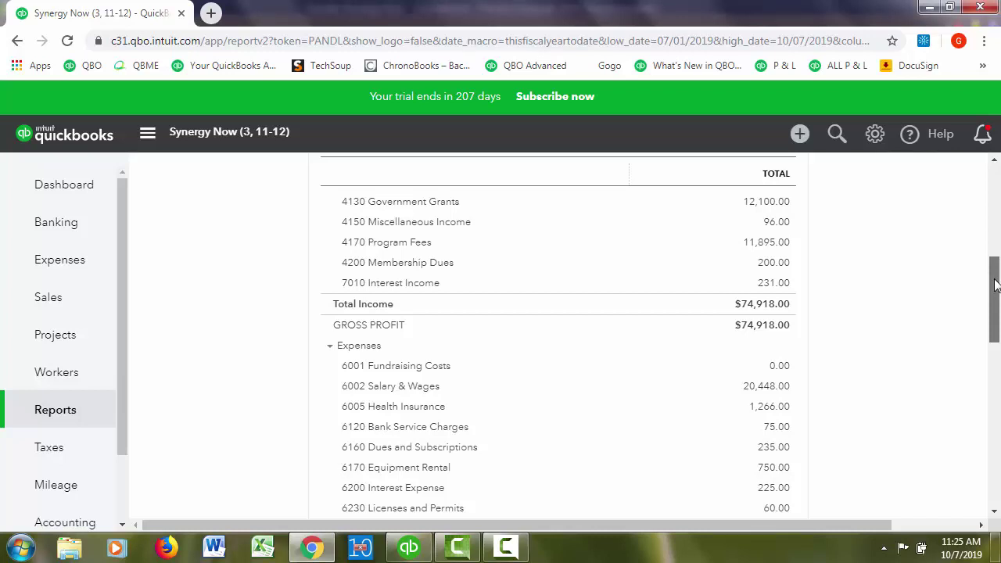
- Review the Profit and Loss report's options for showing active, all or non-zero rows and columns, keeping active rows selected
mouse_move(995, 279)
mouse_down()
mouse_move(991, 245)
mouse_move(998, 286)
mouse_up()
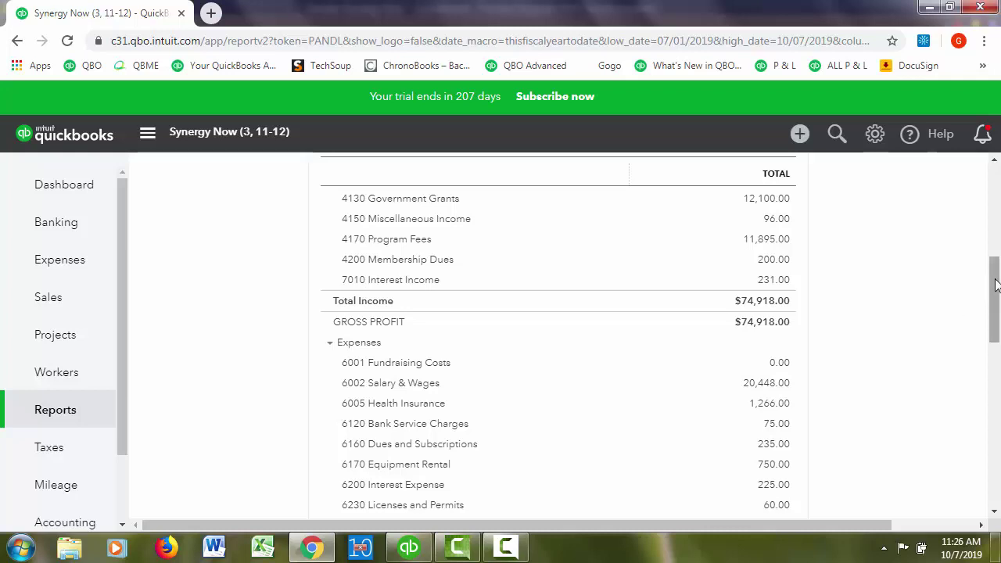
drag(995, 286, 995, 275)
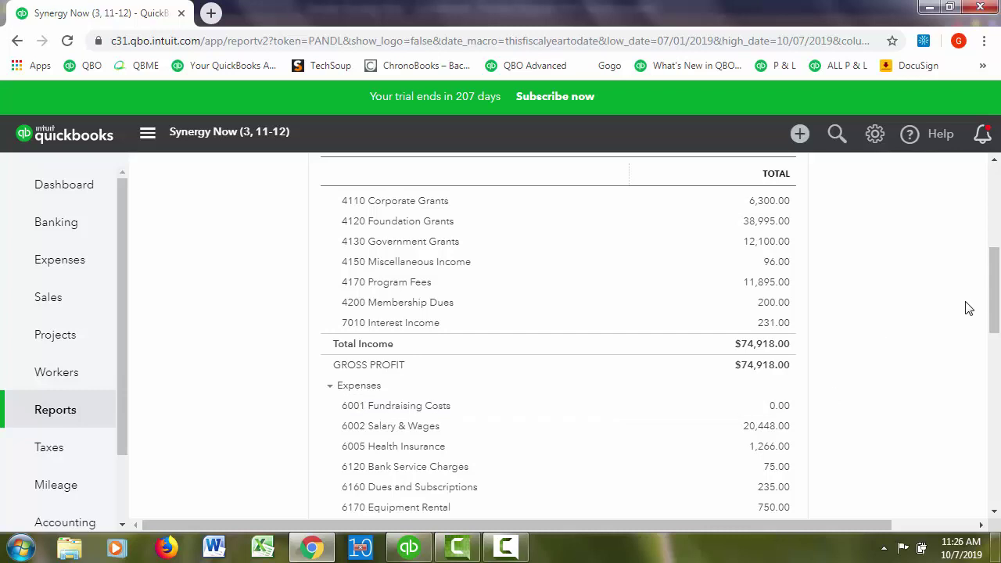
drag(992, 295, 994, 210)
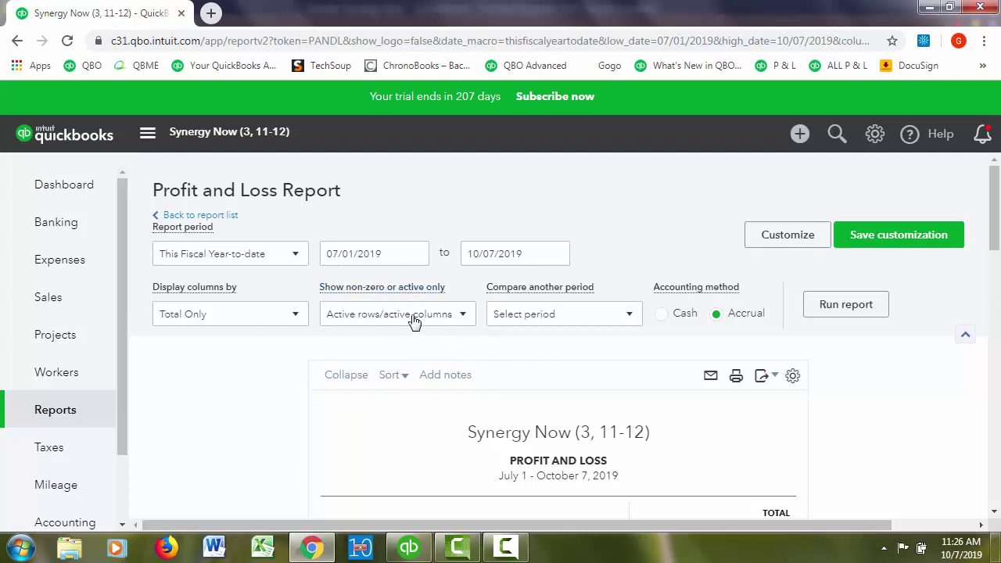
click(465, 317)
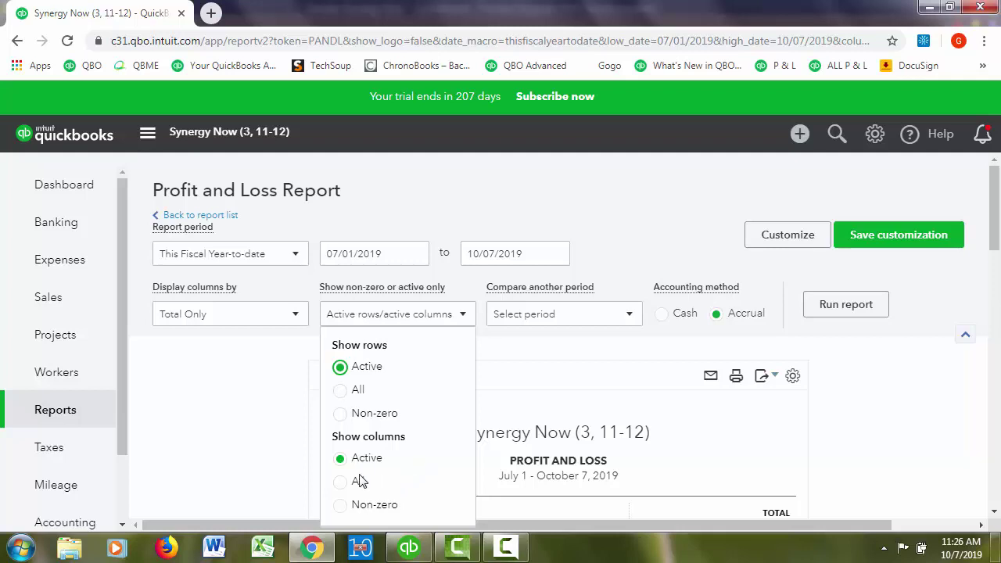
click(340, 414)
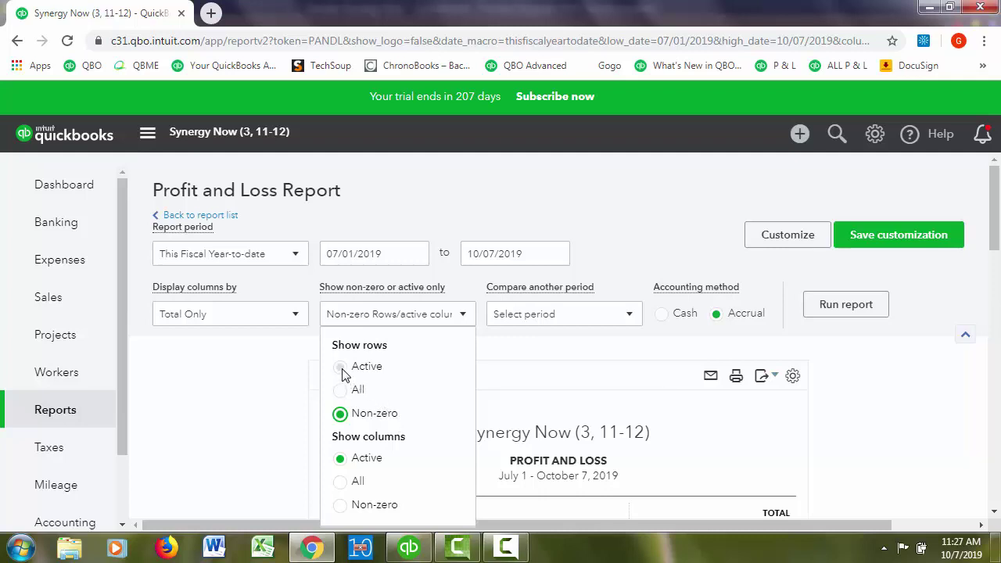
click(342, 371)
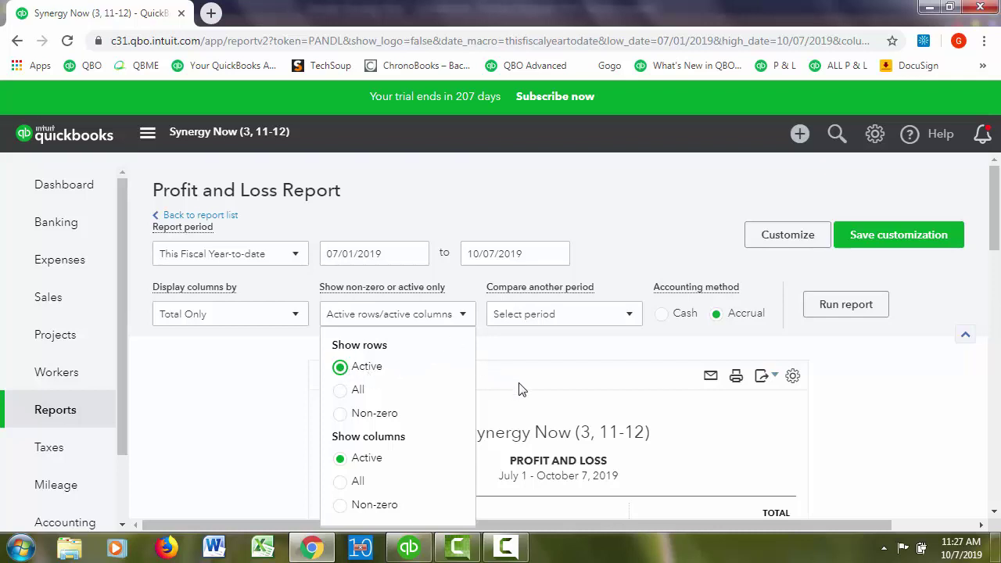
click(527, 410)
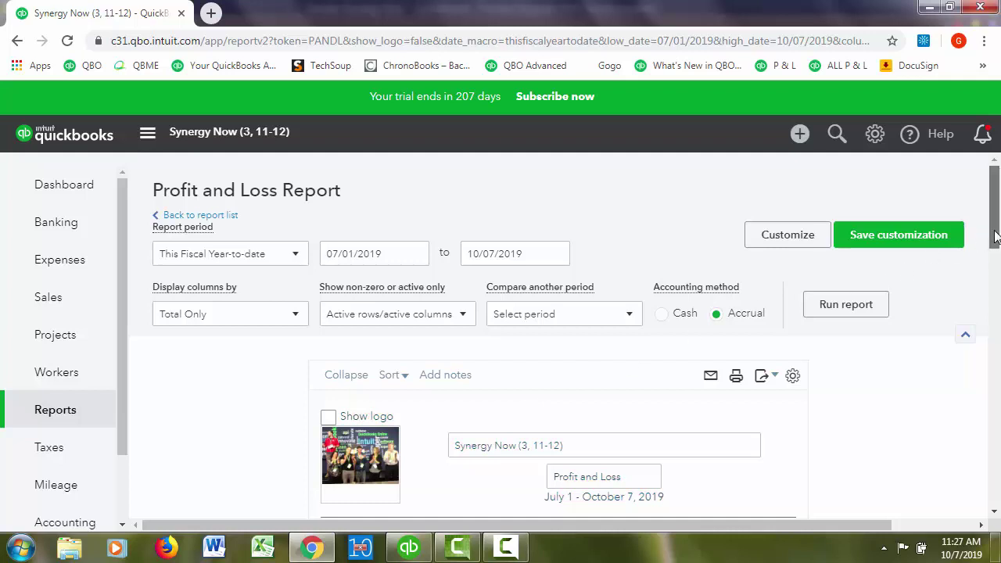
- Open the transactions behind the 6001 Fundraising Costs total and examine their amounts and balances
drag(996, 237, 941, 296)
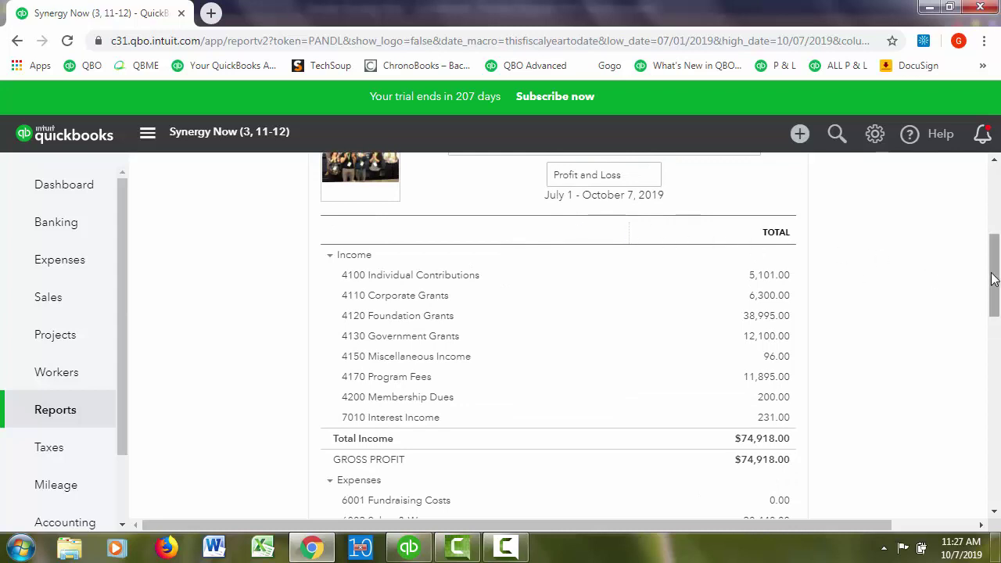
drag(993, 279, 998, 332)
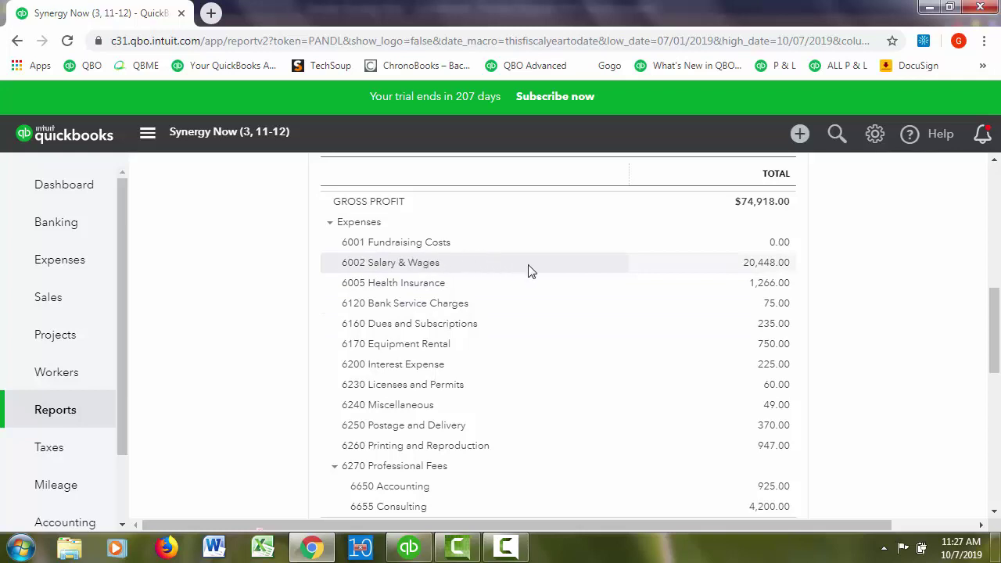
click(779, 244)
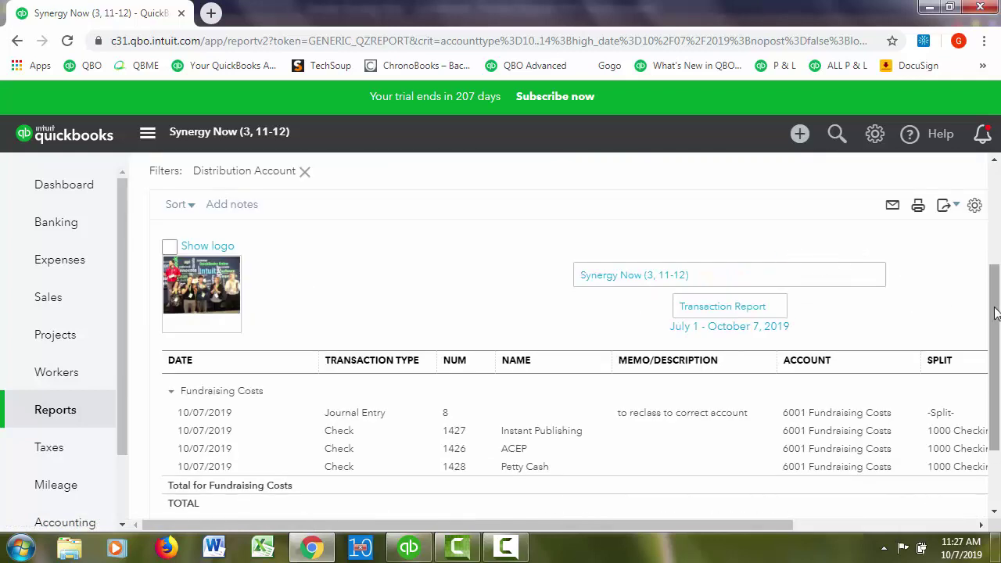
scroll(995, 314, down, 2)
scroll(995, 352, down, 2)
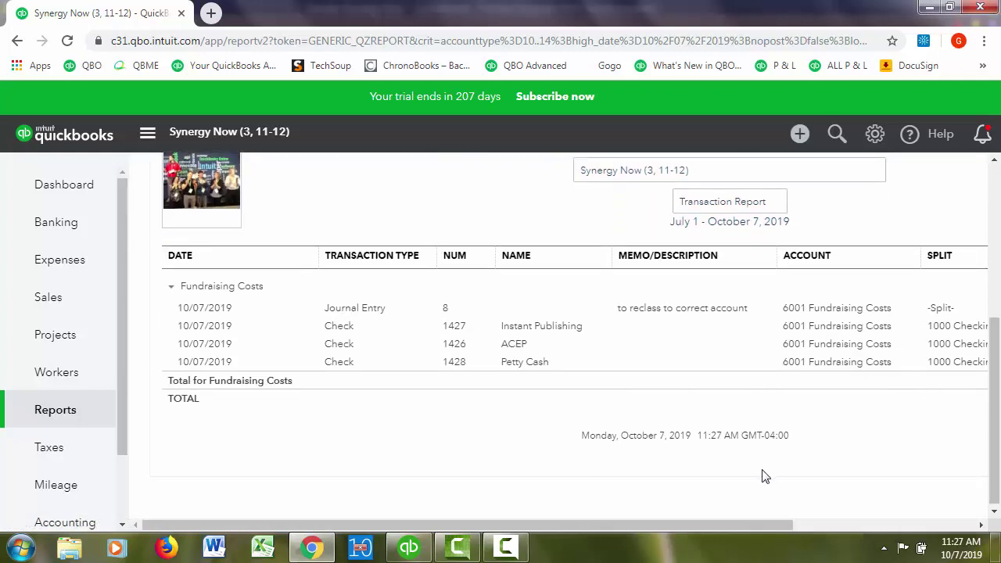
drag(738, 528, 919, 539)
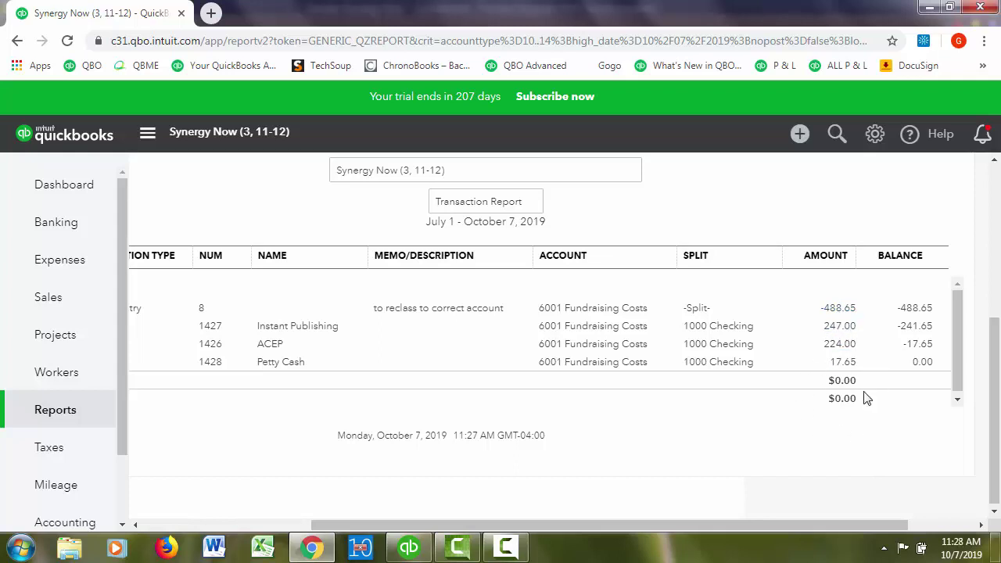
click(631, 522)
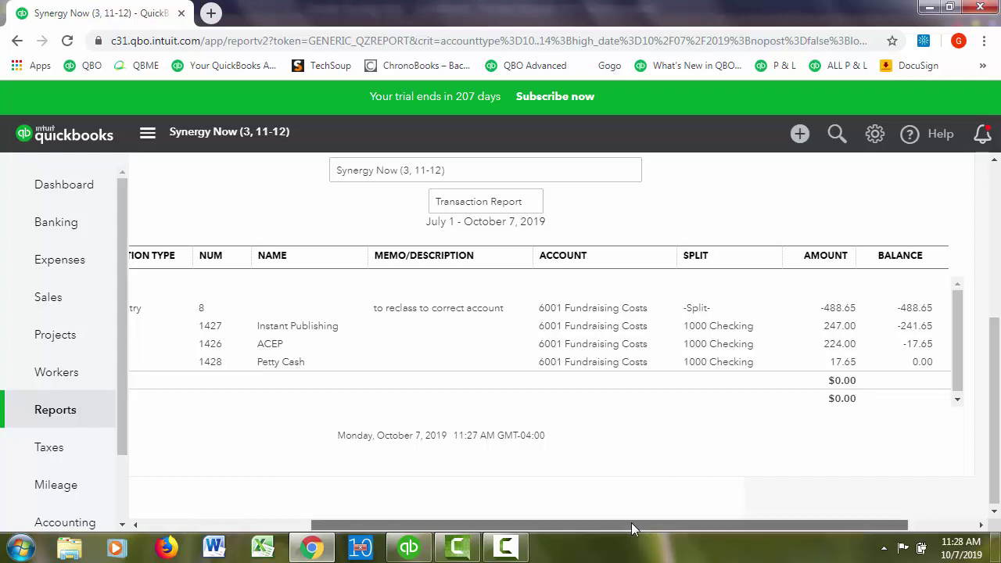
mouse_move(631, 523)
mouse_down()
mouse_move(507, 506)
mouse_move(634, 524)
mouse_up()
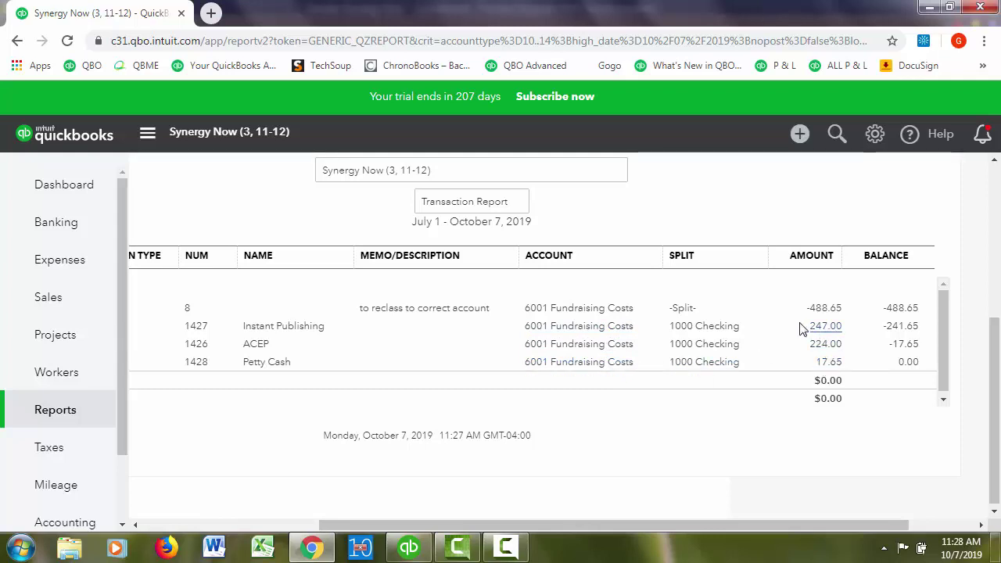
- Inspect the reclassifying journal entry for 6001 Fundraising Costs, close it and return to the Profit and Loss report summary
click(612, 311)
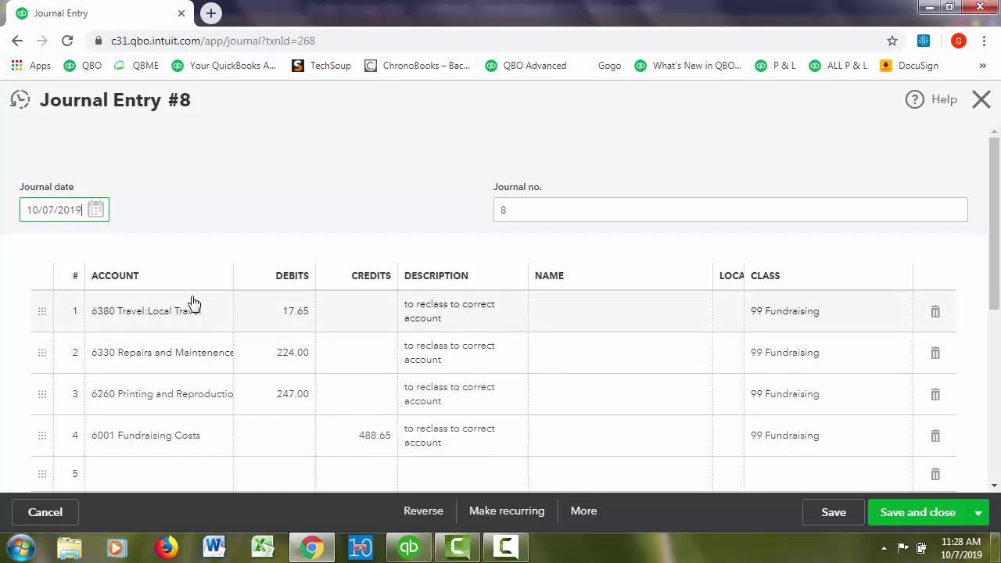
click(981, 102)
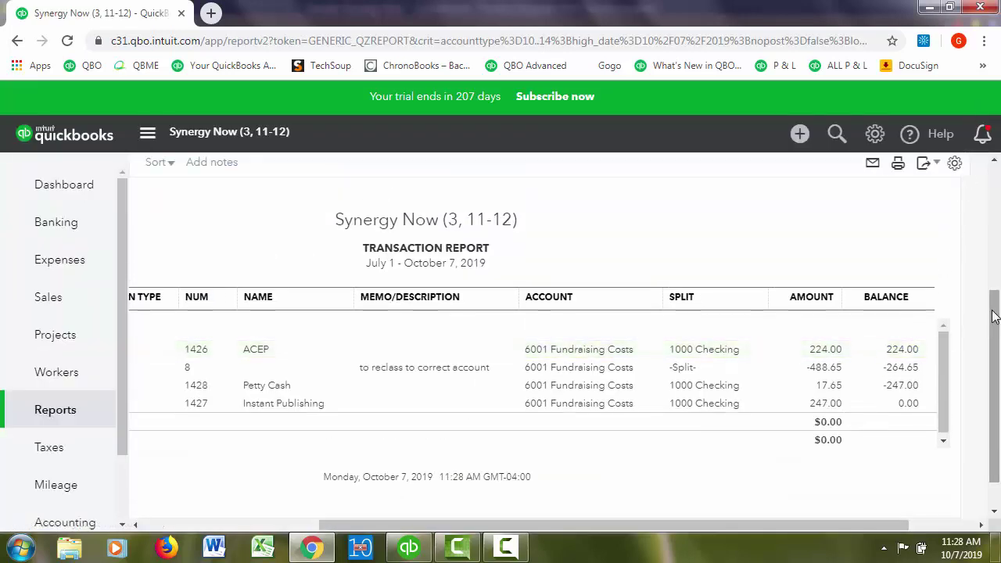
drag(993, 315, 988, 197)
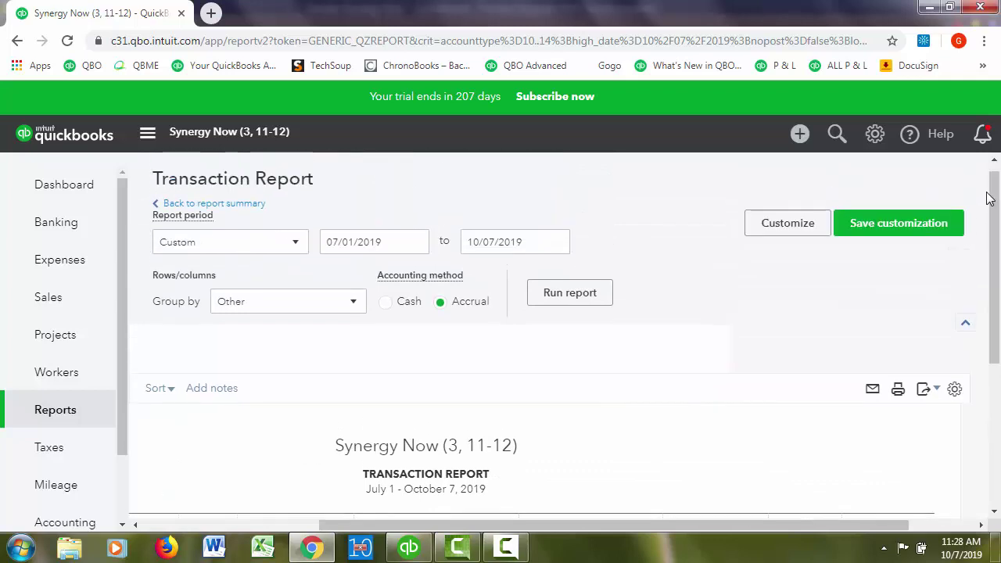
click(231, 210)
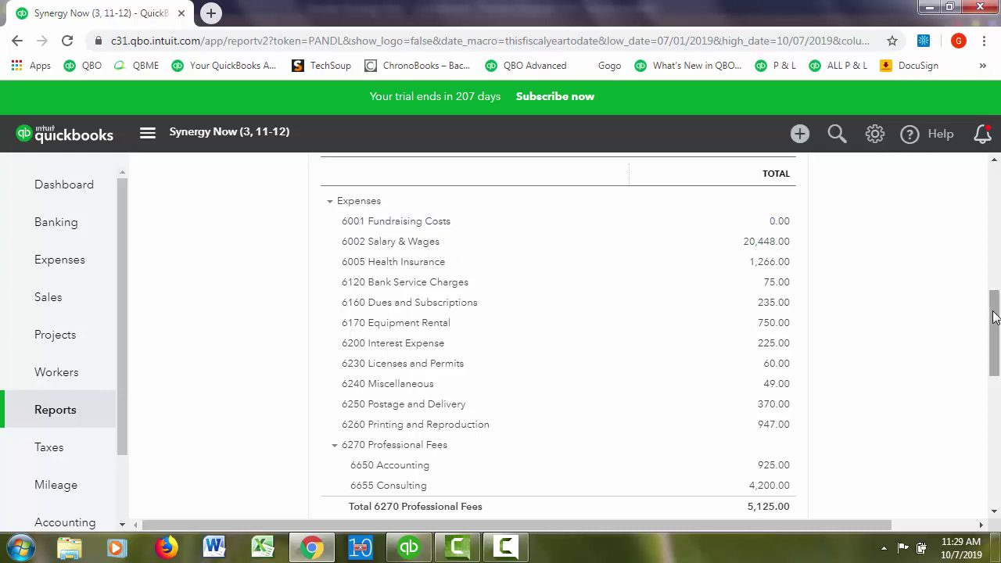
- Switch the Profit and Loss report from active rows to non-zero rows, rerun it and check the expense accounts
drag(993, 316, 987, 200)
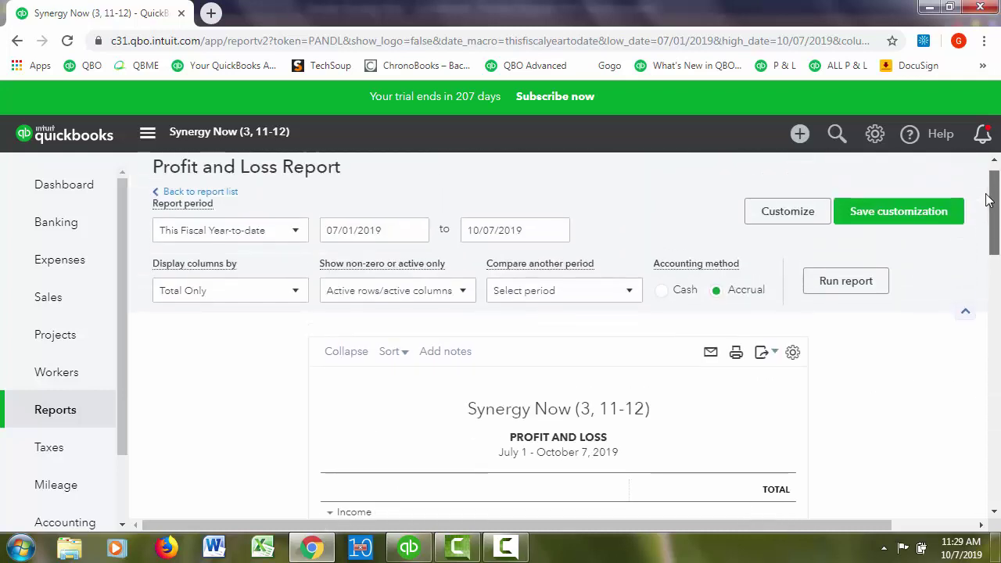
click(464, 292)
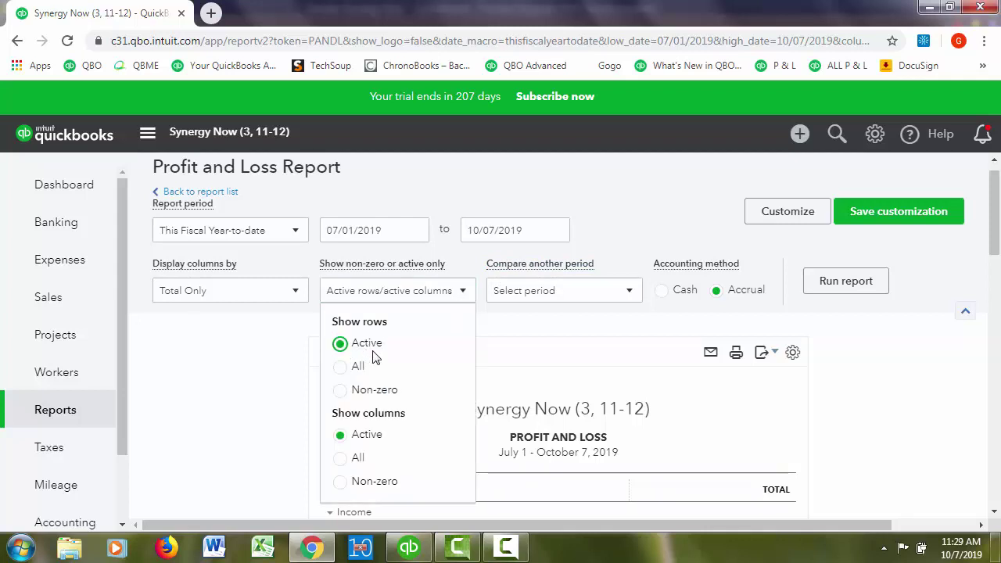
click(341, 391)
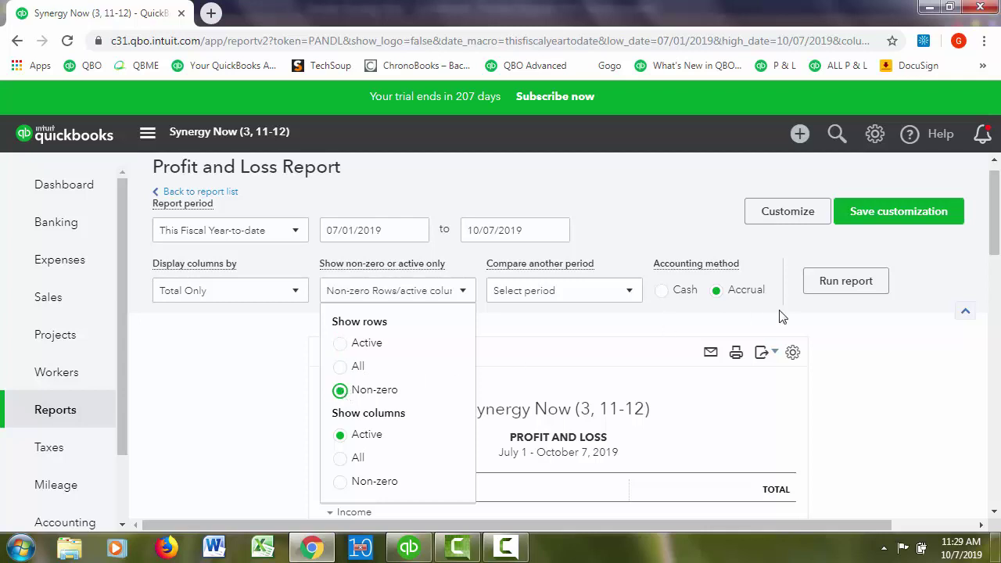
click(829, 283)
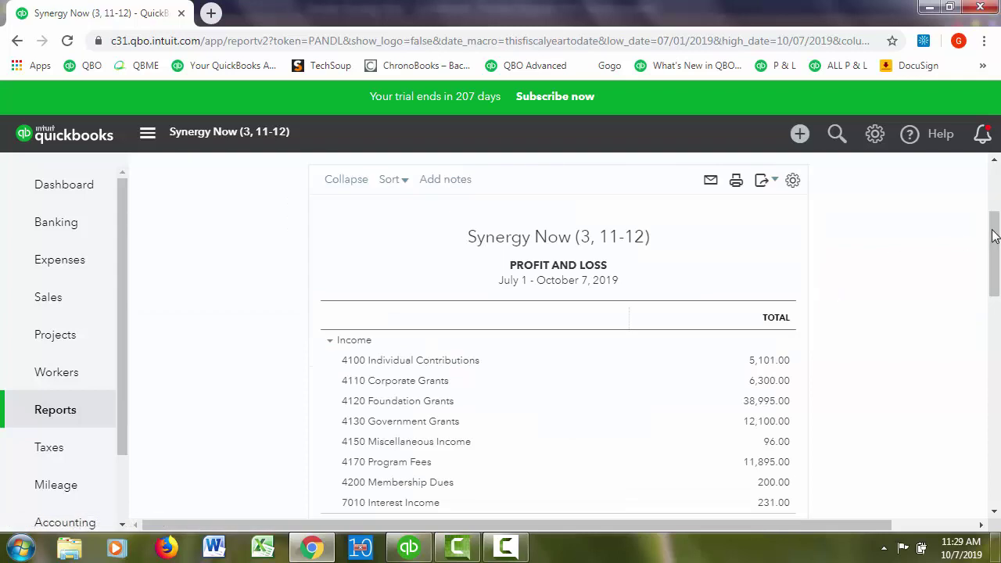
drag(991, 235, 997, 295)
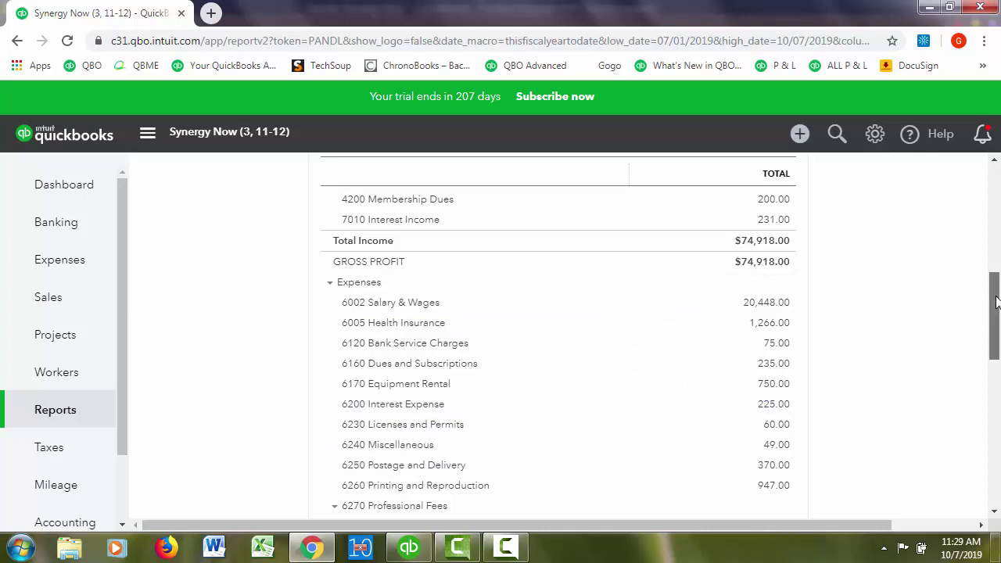
- Set the Profit and Loss report to show all rows with active columns and rerun it
drag(996, 304, 987, 197)
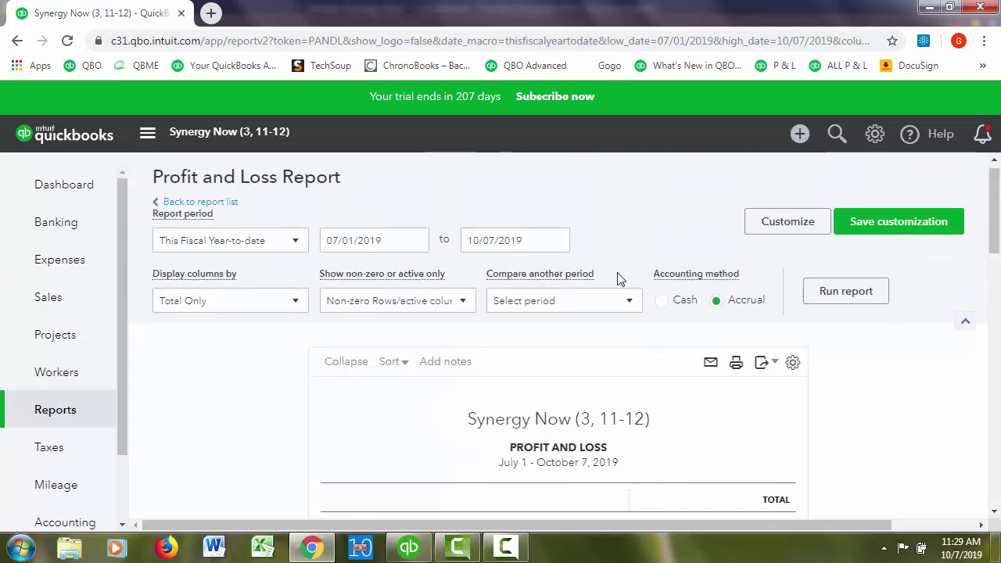
click(463, 302)
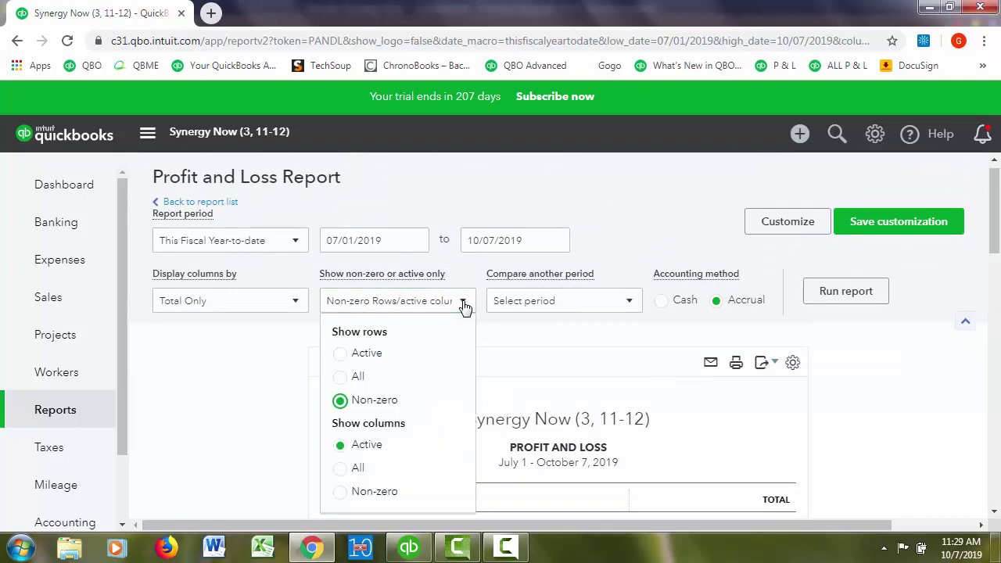
click(341, 377)
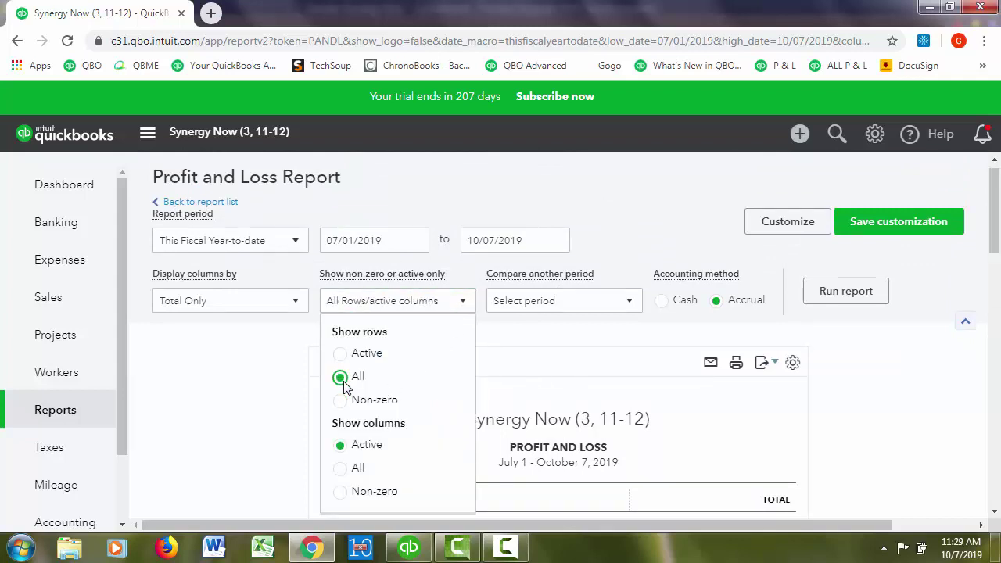
click(844, 291)
scroll(840, 292, down, 2)
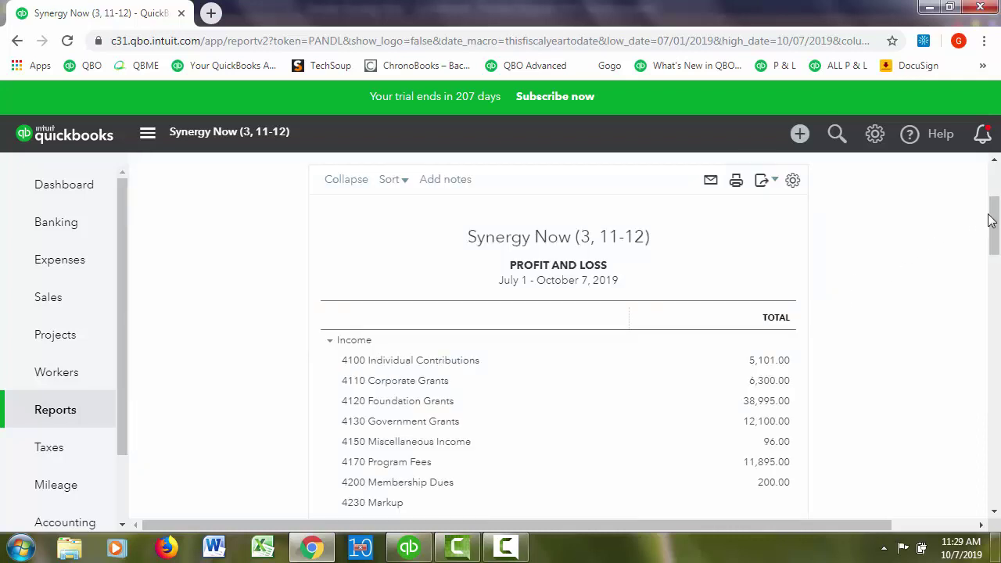
- Limit the Profit and Loss report to non-zero rows with active columns and rerun it
drag(989, 220, 979, 183)
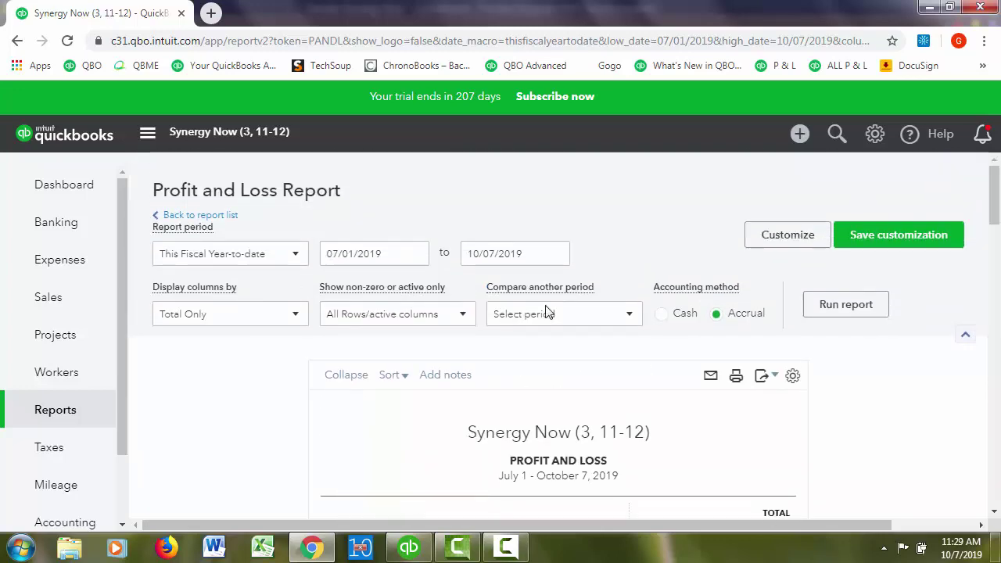
click(462, 317)
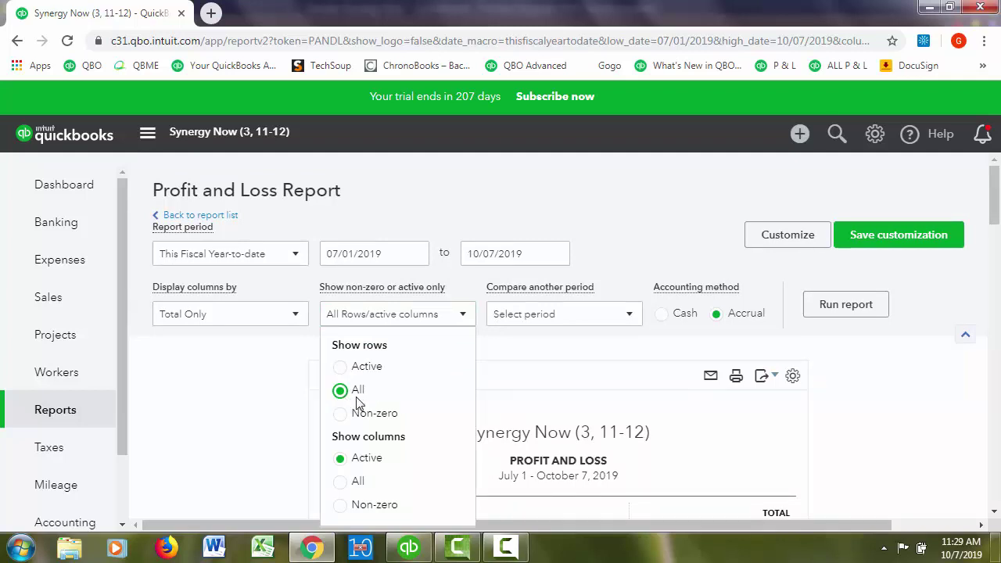
click(340, 369)
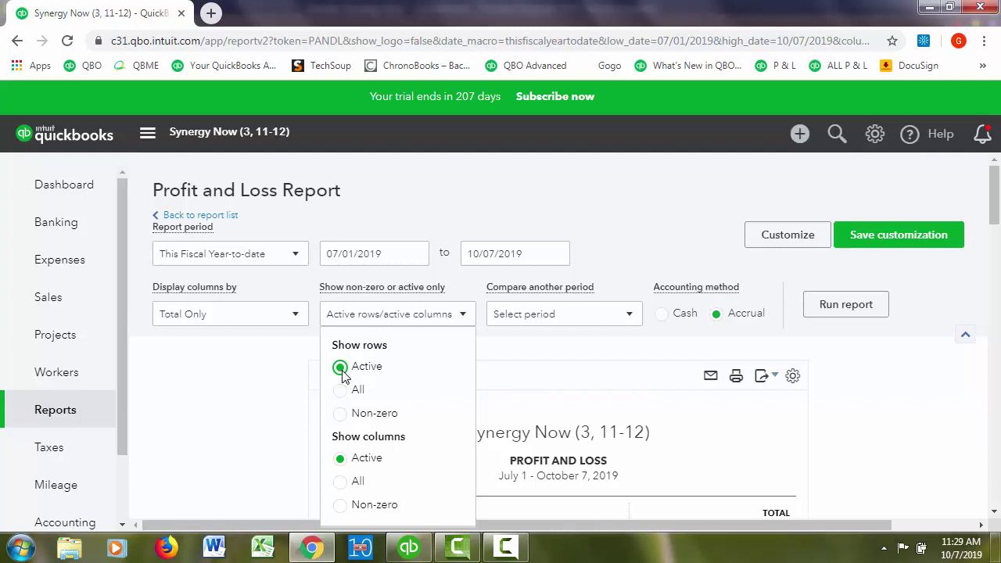
click(340, 416)
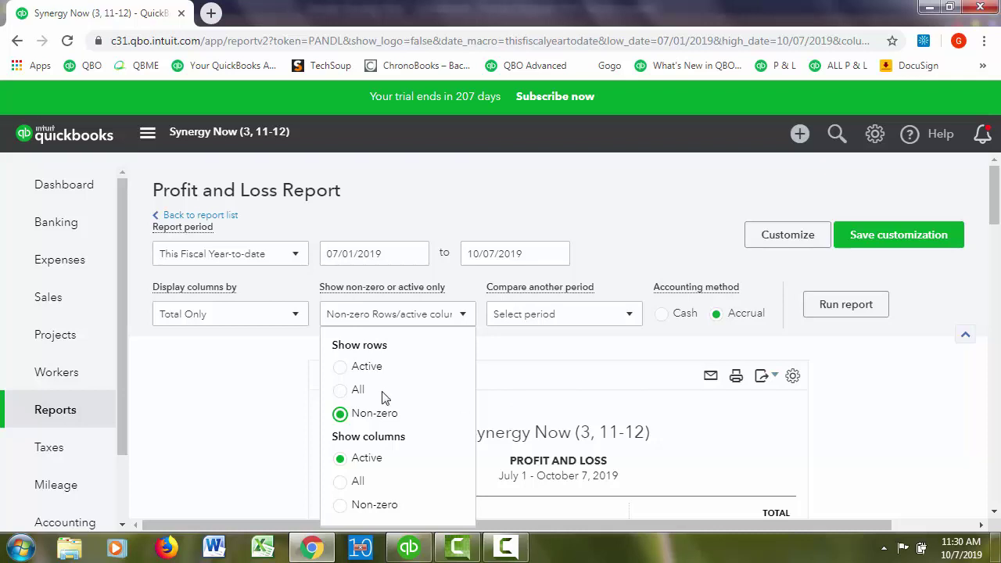
click(827, 307)
scroll(827, 307, down, 3)
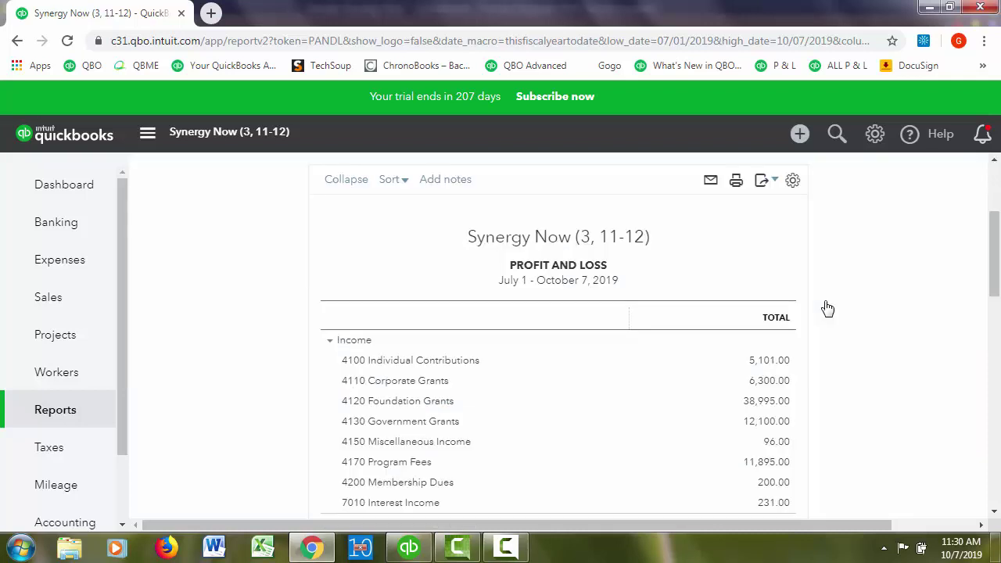
drag(997, 252, 986, 202)
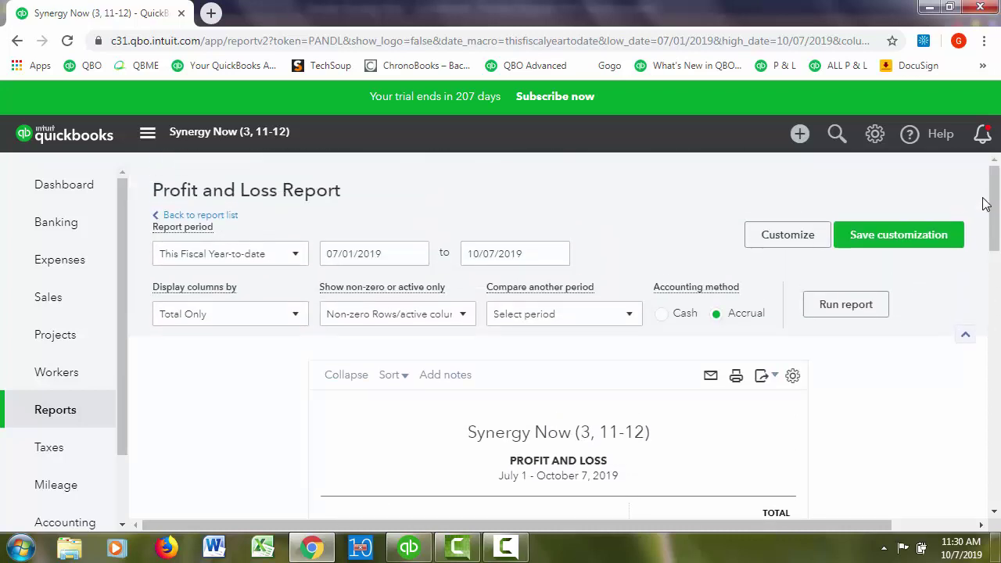